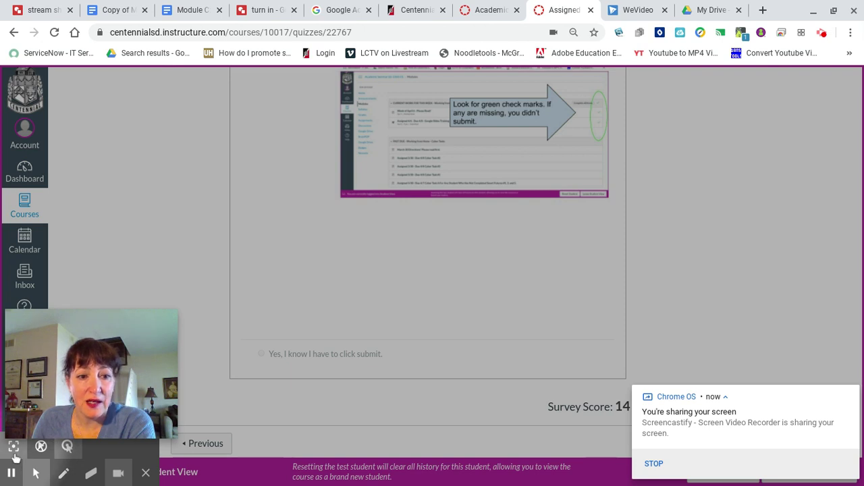
# Step: Leave the Canvas quiz page and switch to the Google Drive My Drive tab
pyautogui.click(14, 447)
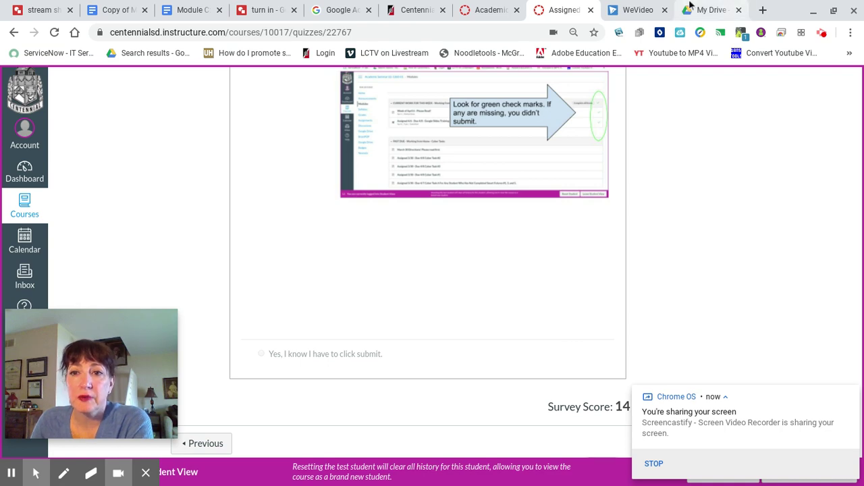
pyautogui.click(707, 11)
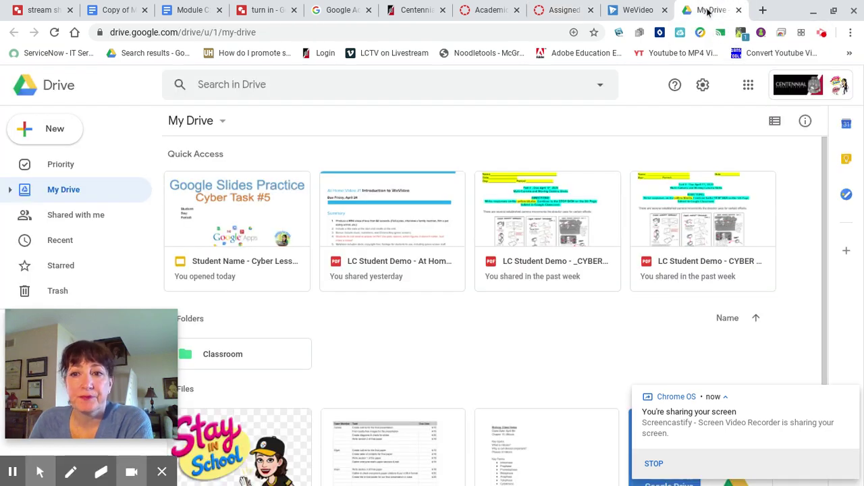
# Step: Launch Google Classroom from Drive's Google apps launcher
pyautogui.click(749, 85)
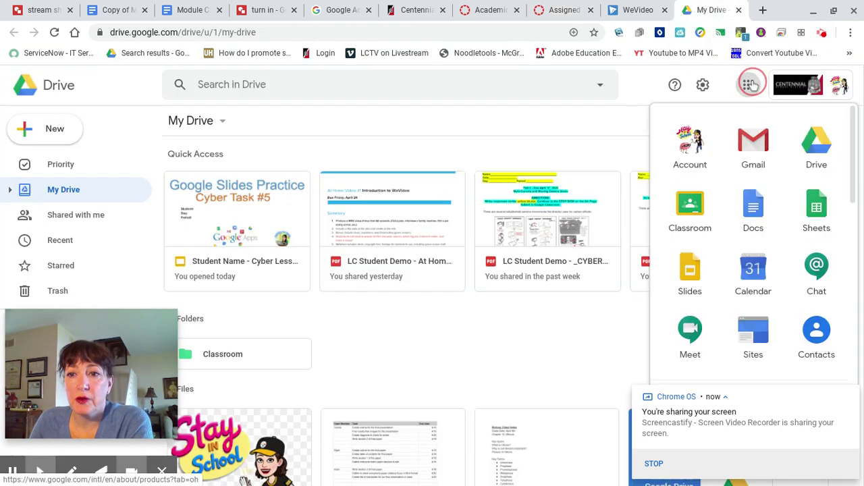
pyautogui.click(691, 208)
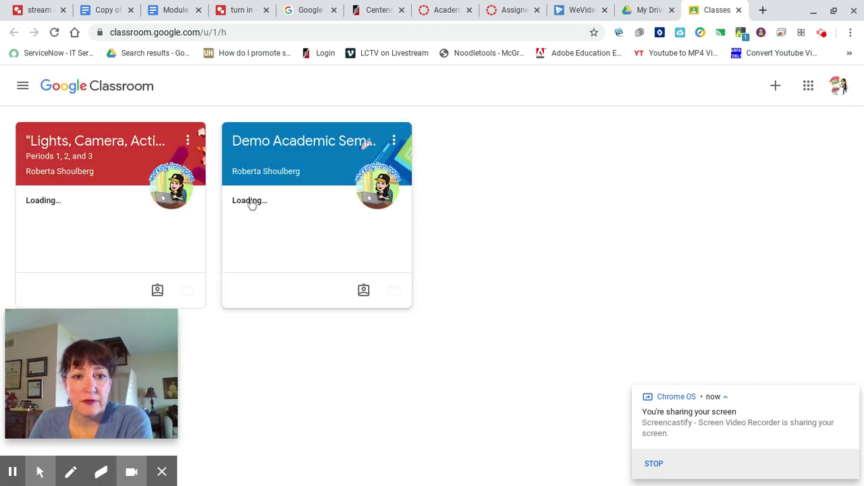
# Step: Open the Slides attachment of Cyber Lesson Google Slides Training #4 under CYBER LESSONS FROM HOME in Demo Academic Seminar
pyautogui.click(279, 143)
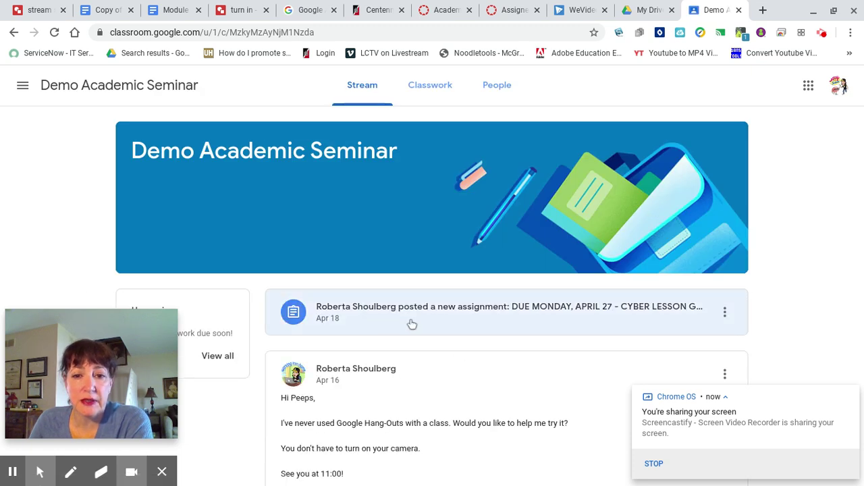
pyautogui.click(423, 101)
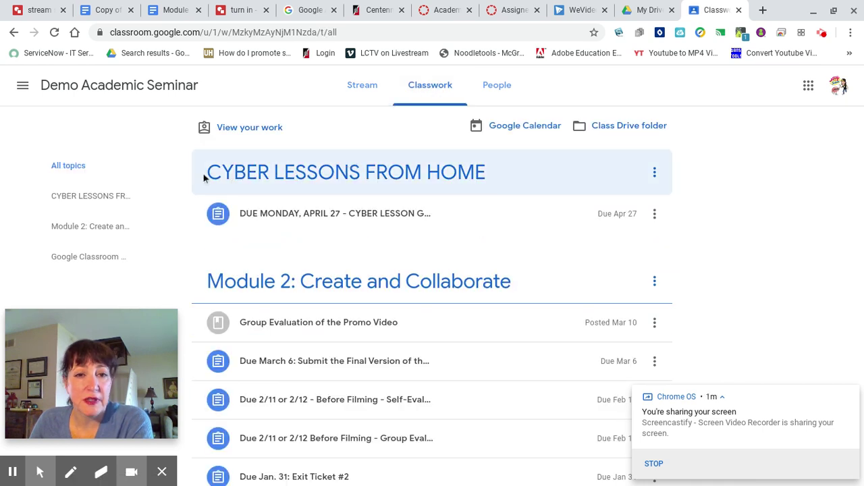
pyautogui.click(435, 175)
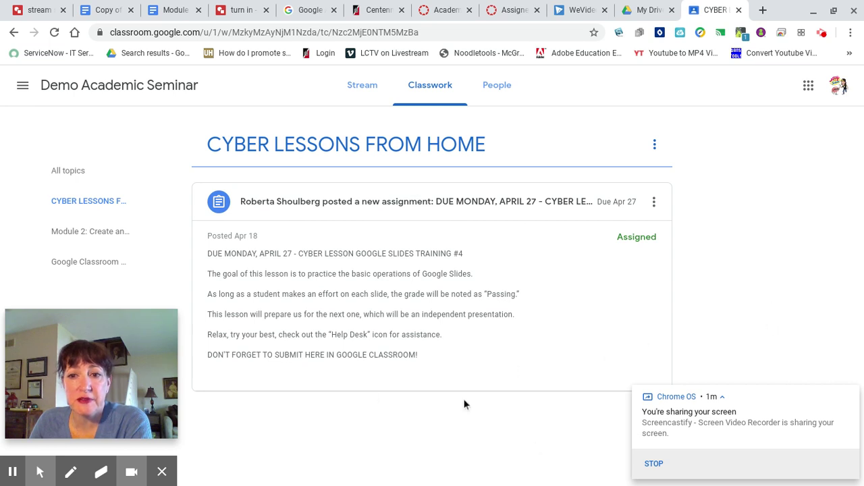
pyautogui.click(468, 204)
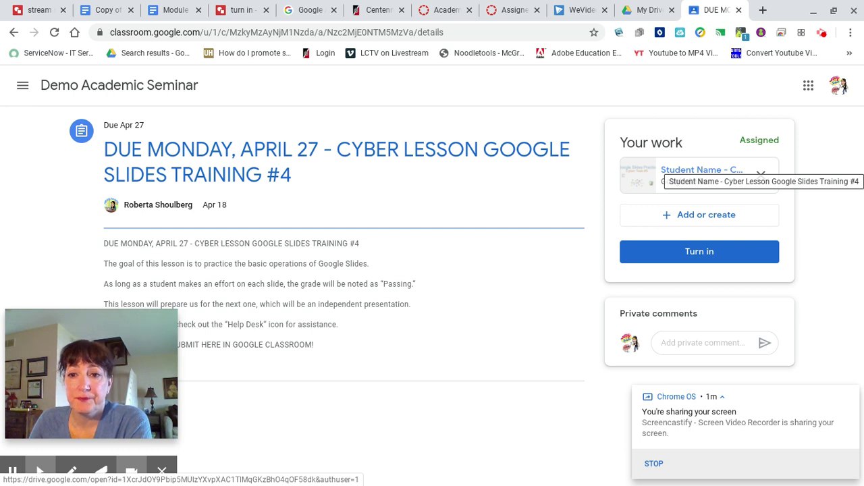
pyautogui.click(697, 174)
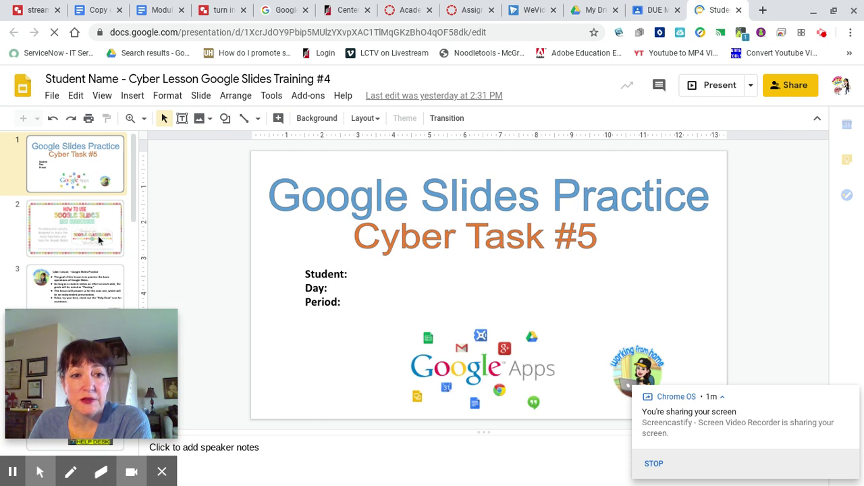
# Step: Type the student's full name after 'Student:' on the Cyber Task #5 title slide
pyautogui.click(357, 274)
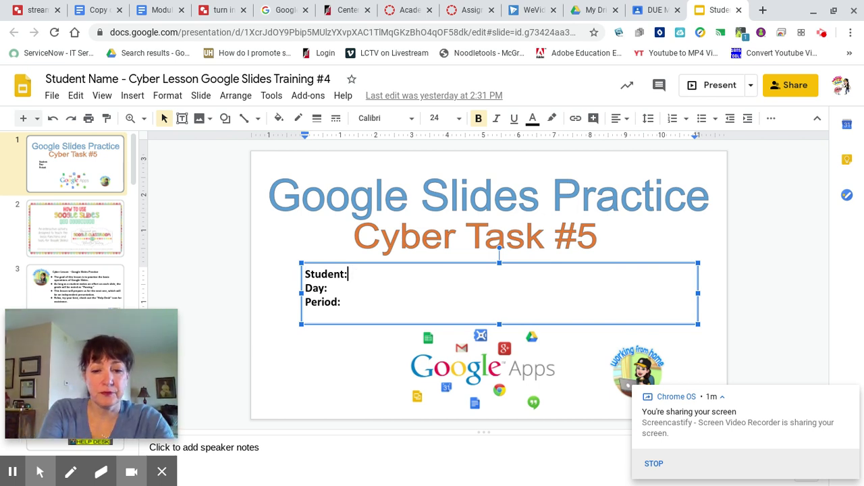
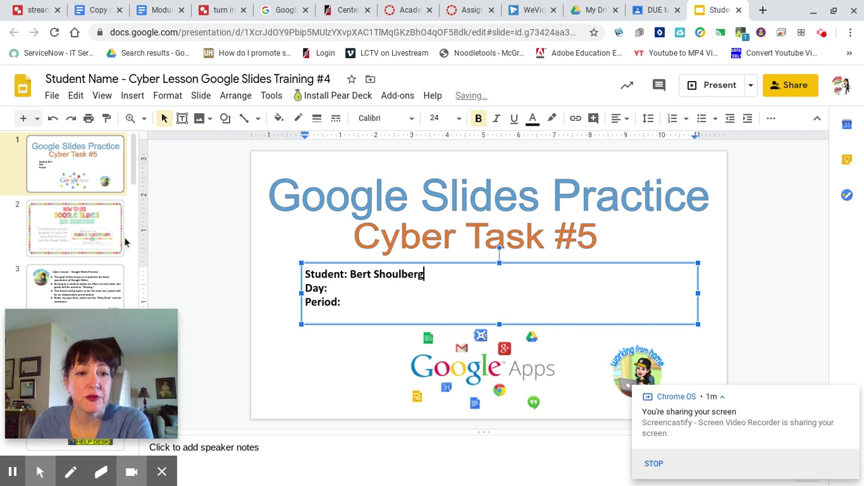
pyautogui.moveTo(134, 148); pyautogui.dragTo(133, 181)
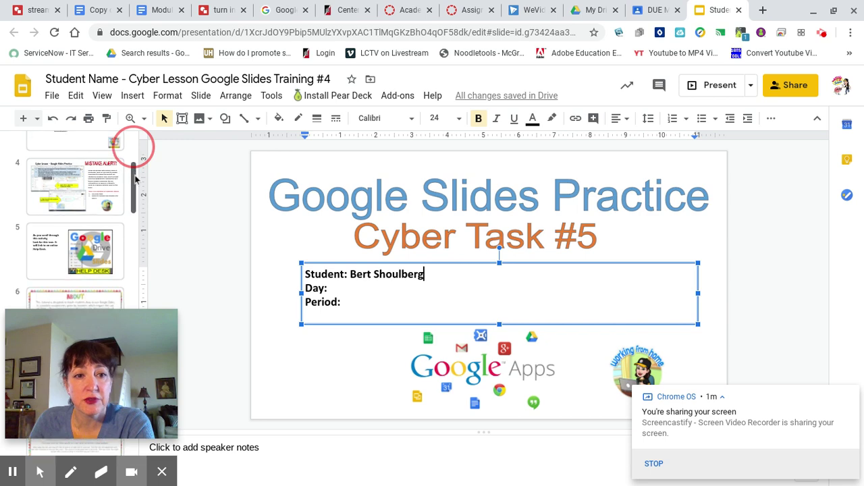
# Step: Check the MISTAKE ALERT! slide 4, return to slide 1, and close the presentation
pyautogui.click(77, 206)
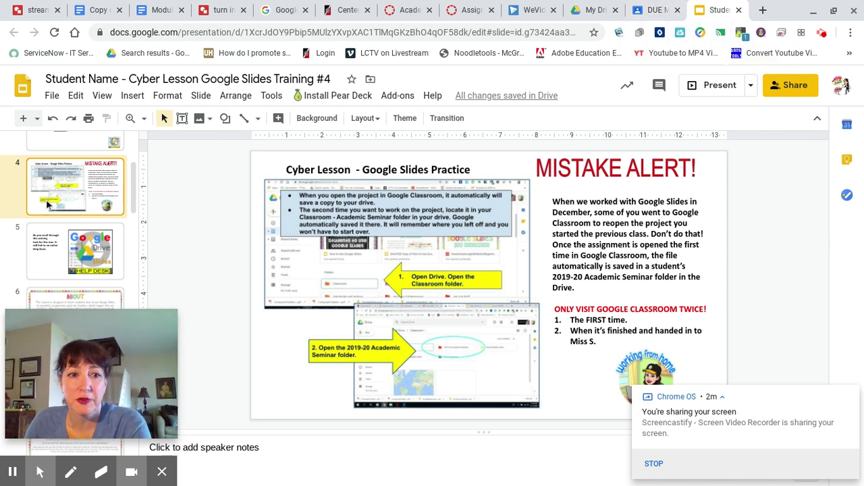
pyautogui.scroll(3, 40, 203)
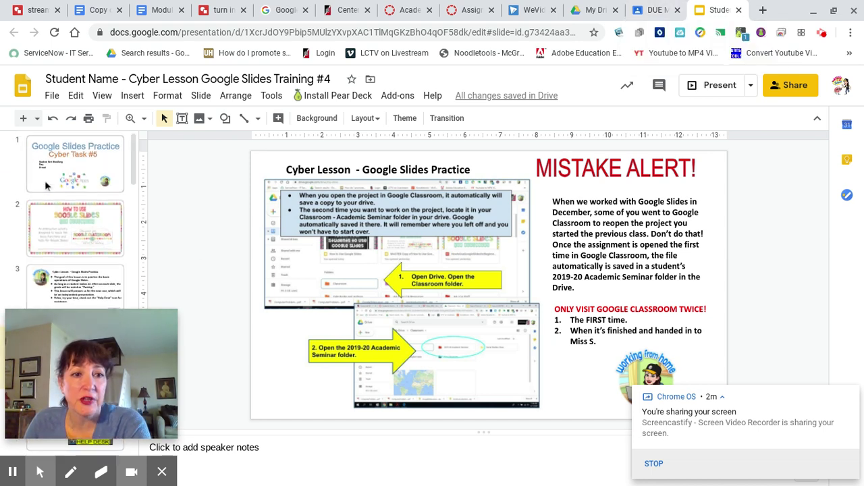
pyautogui.click(74, 163)
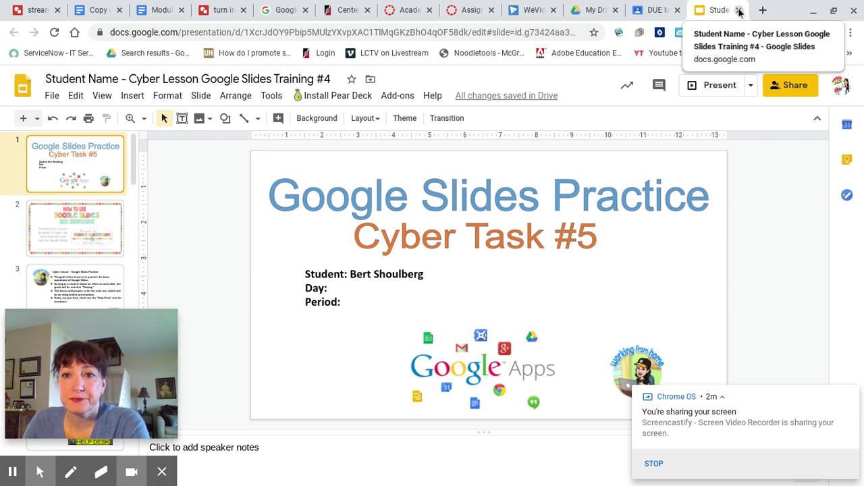
pyautogui.click(739, 10)
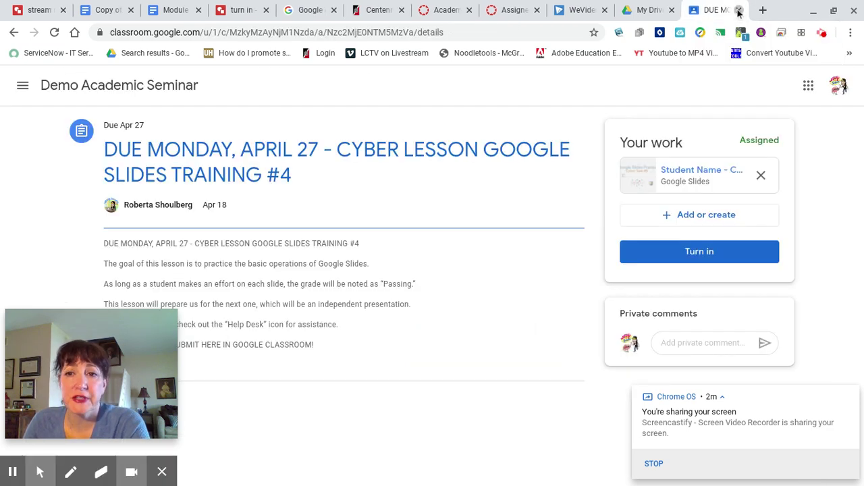
# Step: Close the Classroom assignment tab to bring My Drive back into view
pyautogui.click(739, 10)
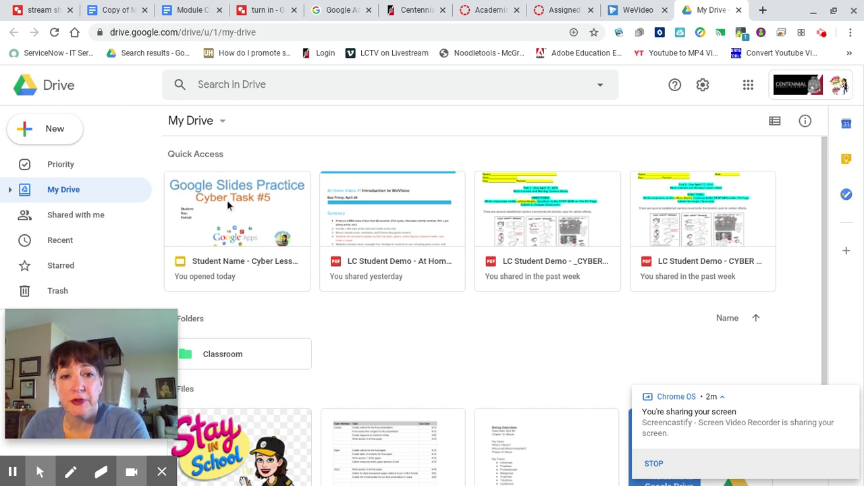
# Step: Go through My Drive > Classroom > Demo Academic Seminar and open the student's Cyber Lesson slides
pyautogui.click(63, 250)
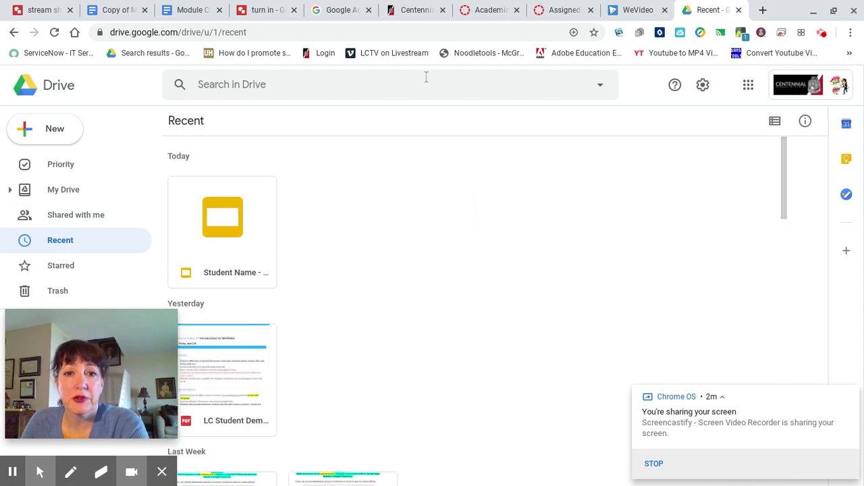
pyautogui.click(68, 193)
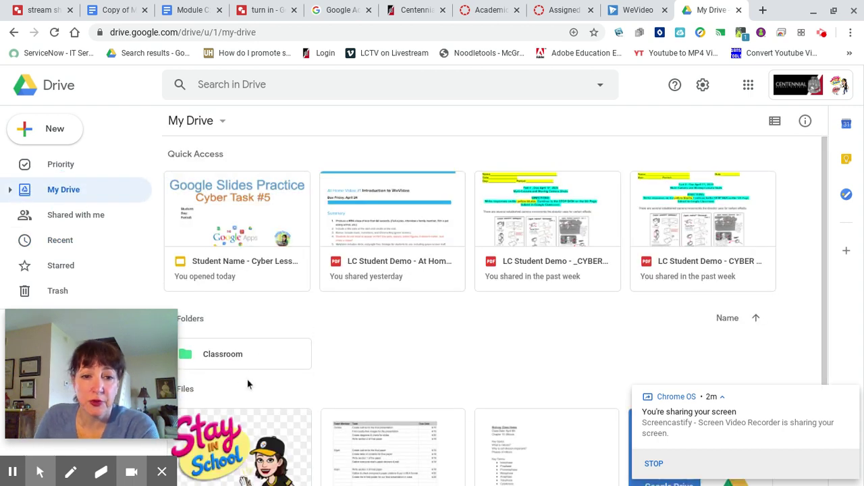
pyautogui.click(233, 361)
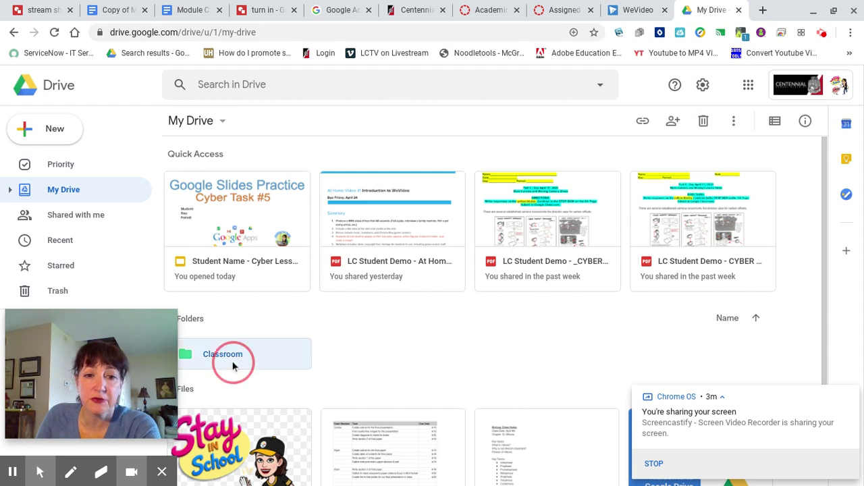
pyautogui.doubleClick(233, 364)
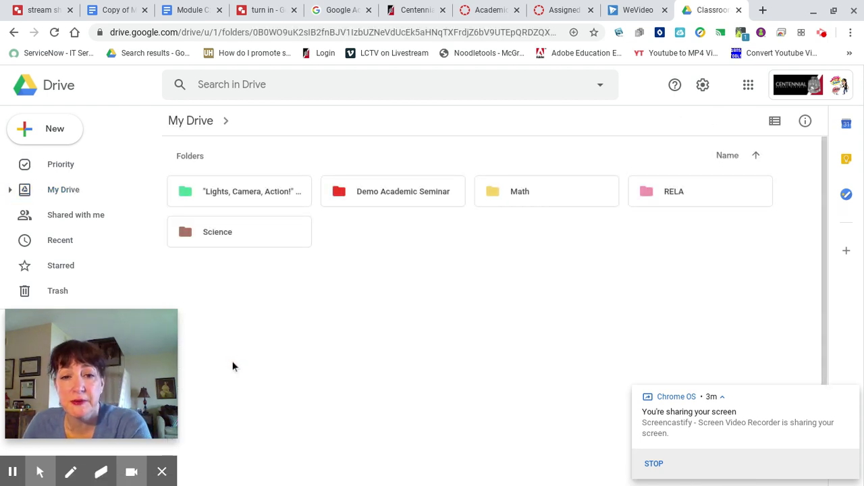
pyautogui.doubleClick(390, 196)
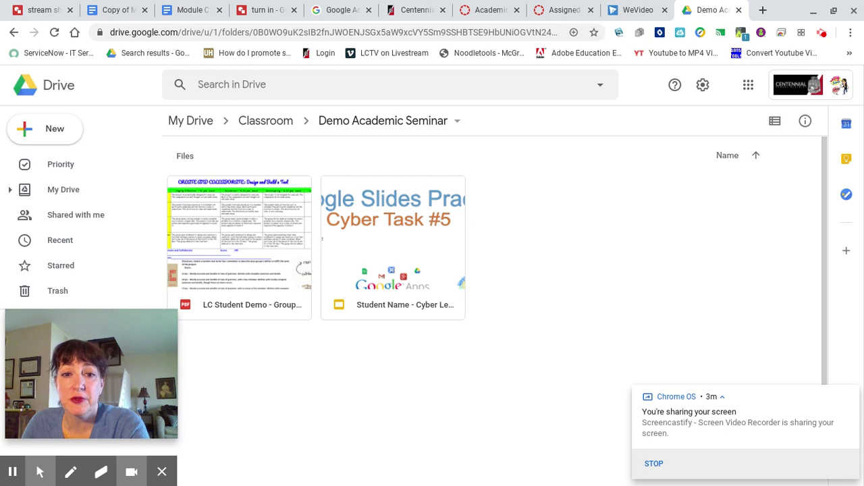
pyautogui.doubleClick(368, 200)
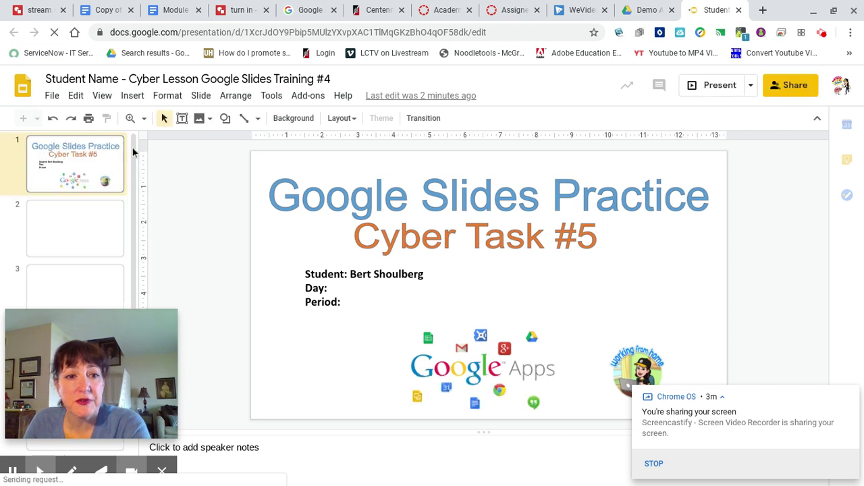
# Step: Scroll through the slide filmstrip to the last slides, then return to the Demo Academic Seminar Drive tab
pyautogui.moveTo(135, 144); pyautogui.dragTo(135, 256)
pyautogui.scroll(-15, 129, 247)
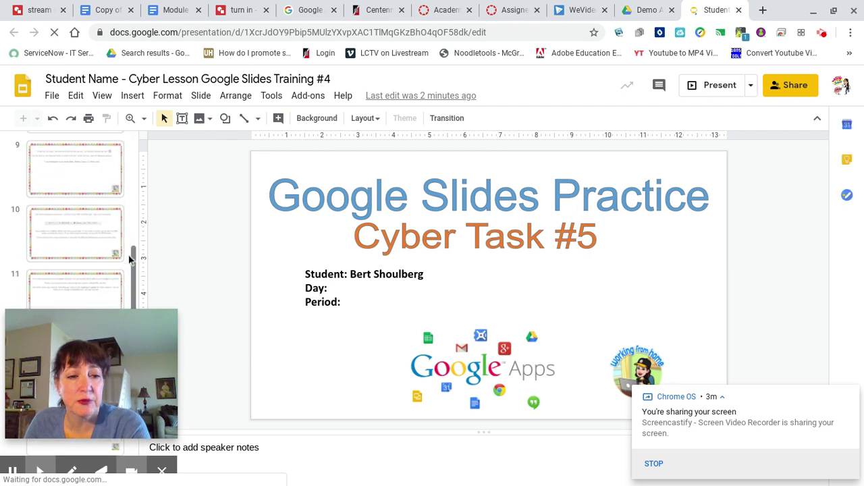
pyautogui.scroll(-3, 129, 239)
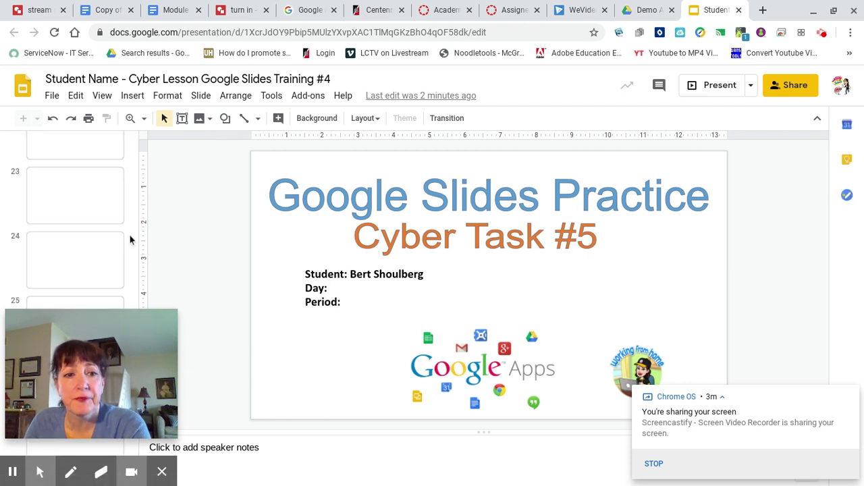
pyautogui.scroll(-3, 130, 233)
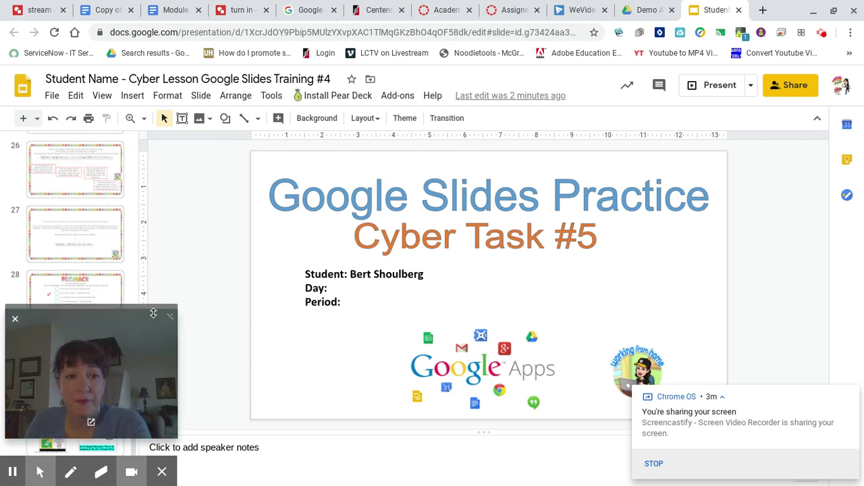
pyautogui.moveTo(140, 314)
pyautogui.mouseDown()
pyautogui.moveTo(140, 190)
pyautogui.moveTo(141, 313)
pyautogui.mouseUp()
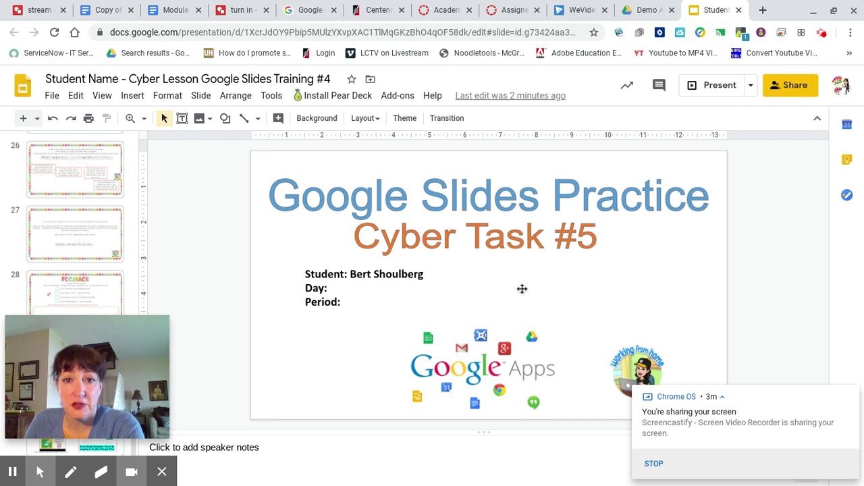
pyautogui.click(639, 11)
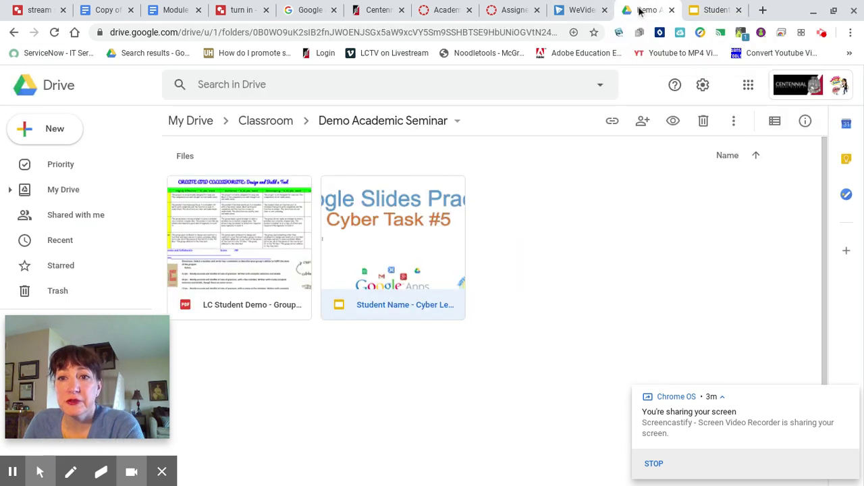
# Step: Open Google Classroom in a new tab via Drive's apps launcher
pyautogui.click(750, 86)
pyautogui.click(679, 215)
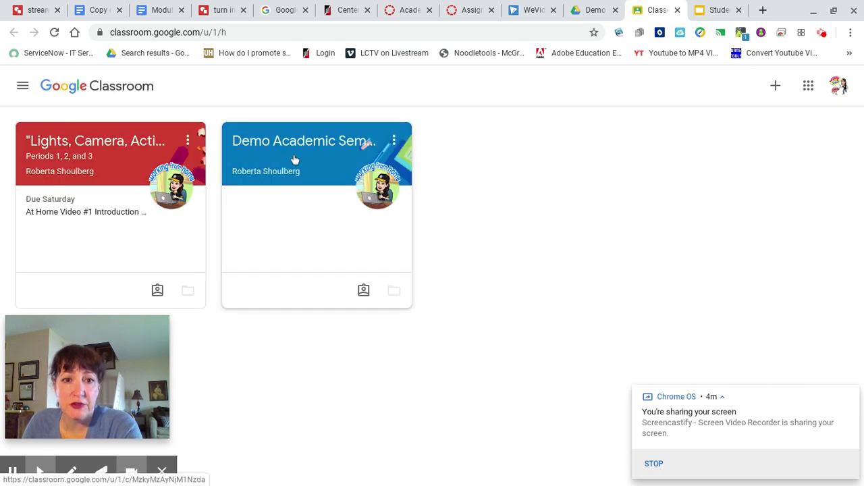
# Step: Go to Demo Academic Seminar's Classwork, filter to CYBER LESSONS FROM HOME, and open Google Slides Training #4
pyautogui.click(295, 146)
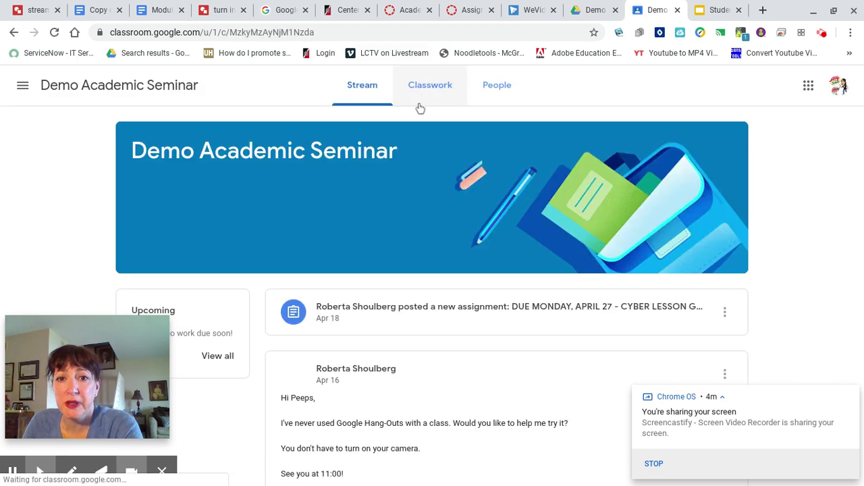
pyautogui.click(428, 86)
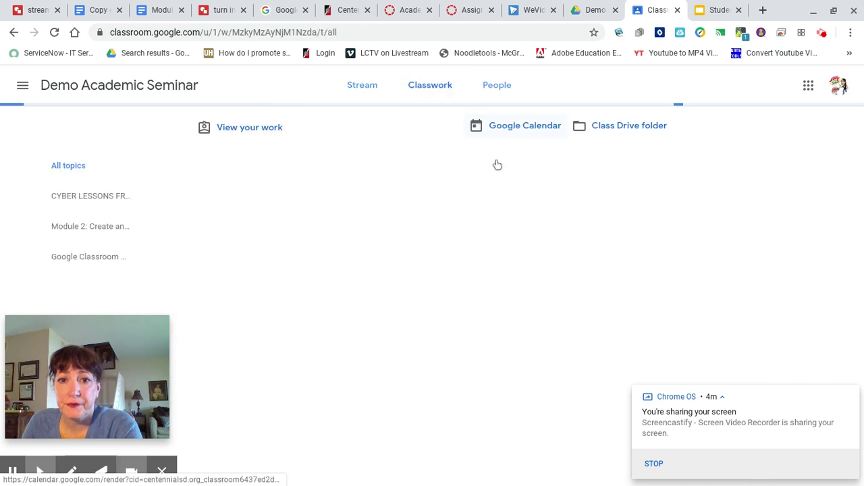
pyautogui.click(388, 172)
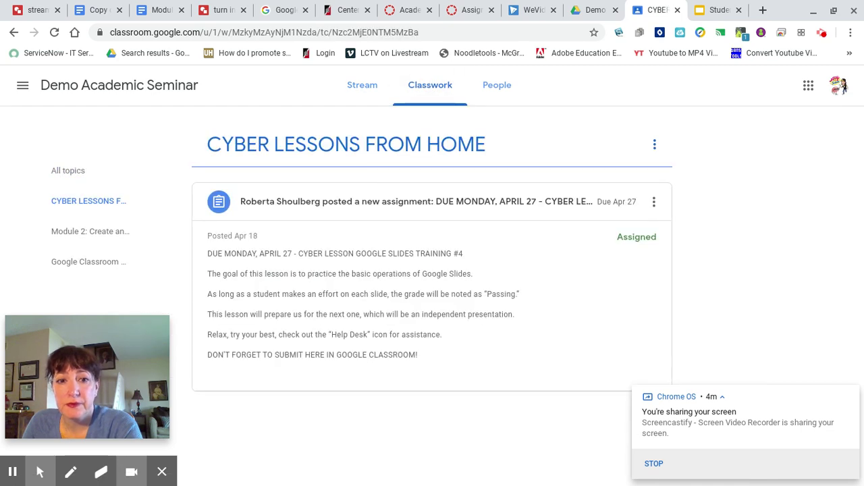
pyautogui.click(382, 198)
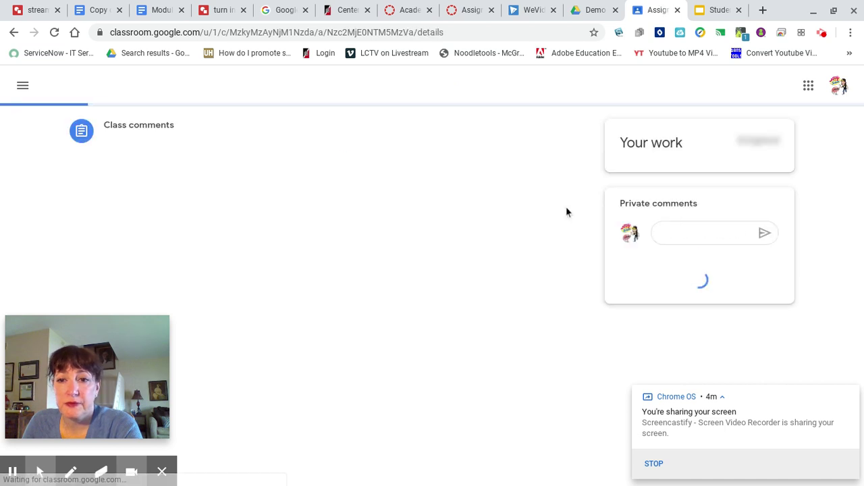